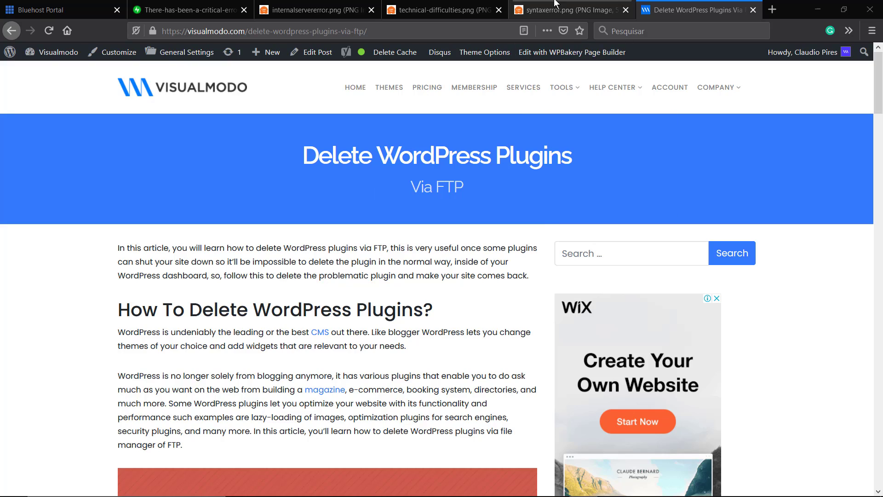
- Look through the syntax error, technical difficulties, internal server error and critical error example images
click(552, 18)
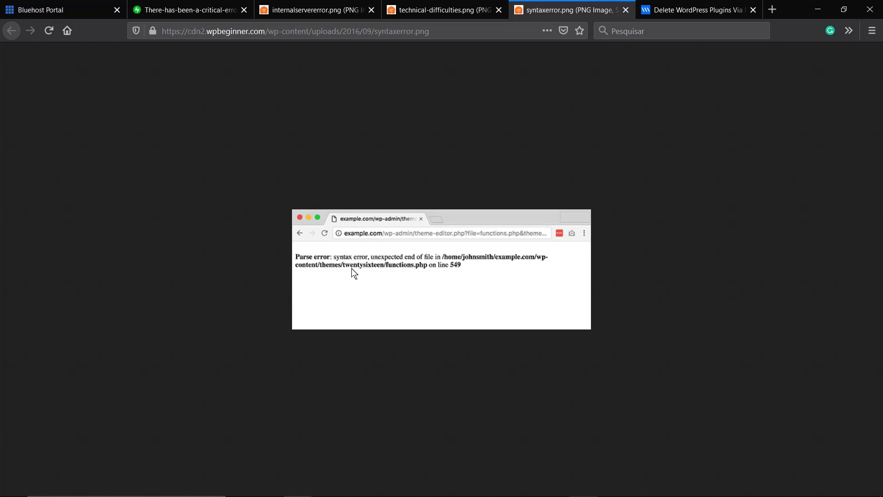
click(441, 10)
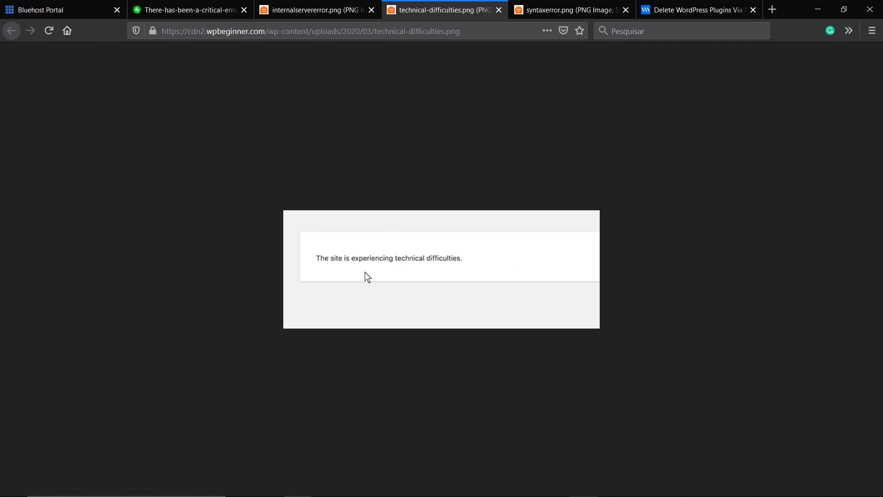
click(296, 9)
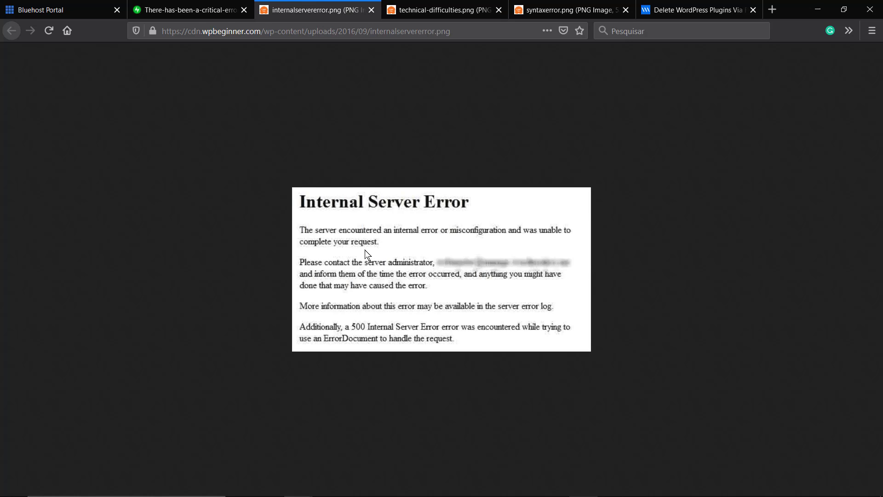
key(ctrl+shift+Tab)
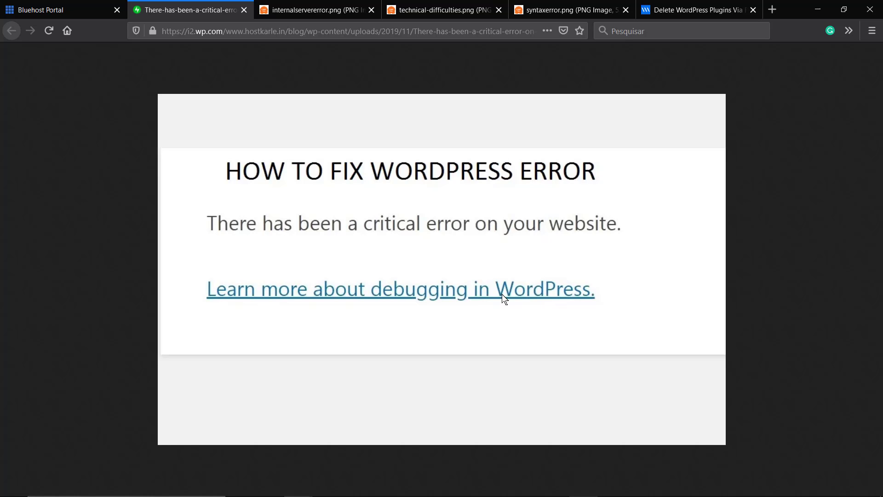
- Close the error-screenshot tabs, leaving Bluehost Portal and the plugin-deletion article
click(244, 10)
click(244, 10)
click(244, 11)
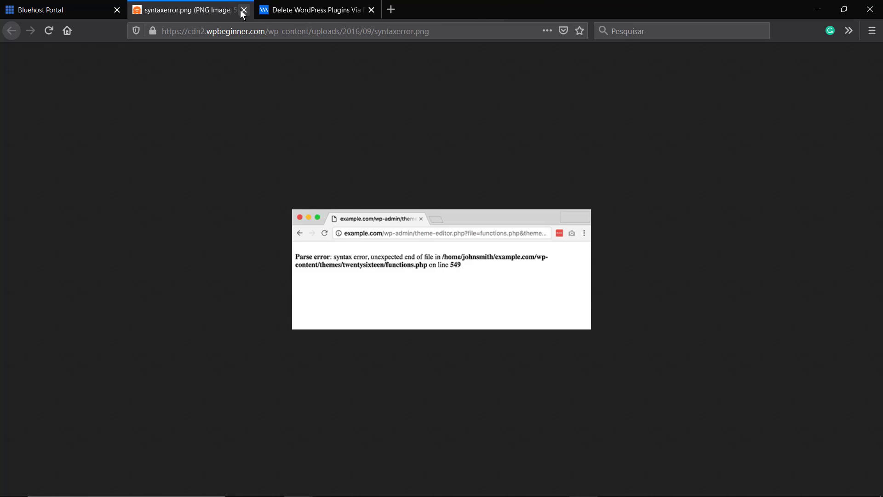
click(242, 10)
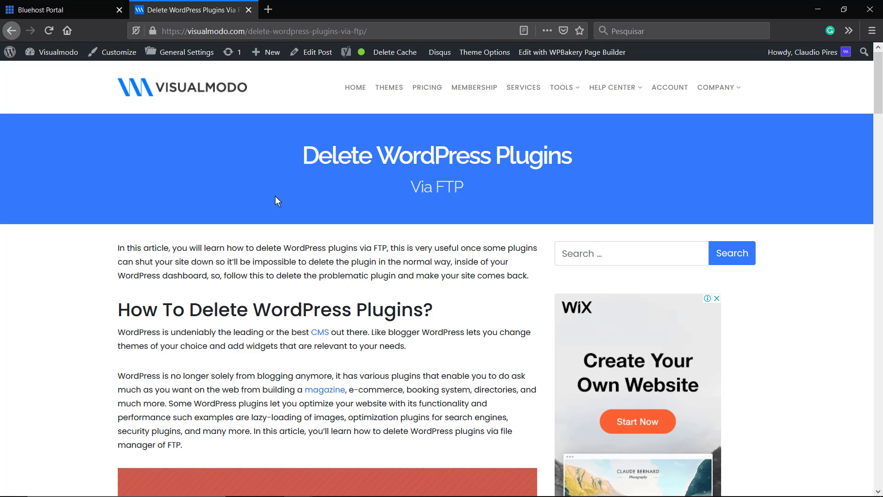
- Launch cPanel File Manager from the Advanced section of the Bluehost Portal
click(92, 5)
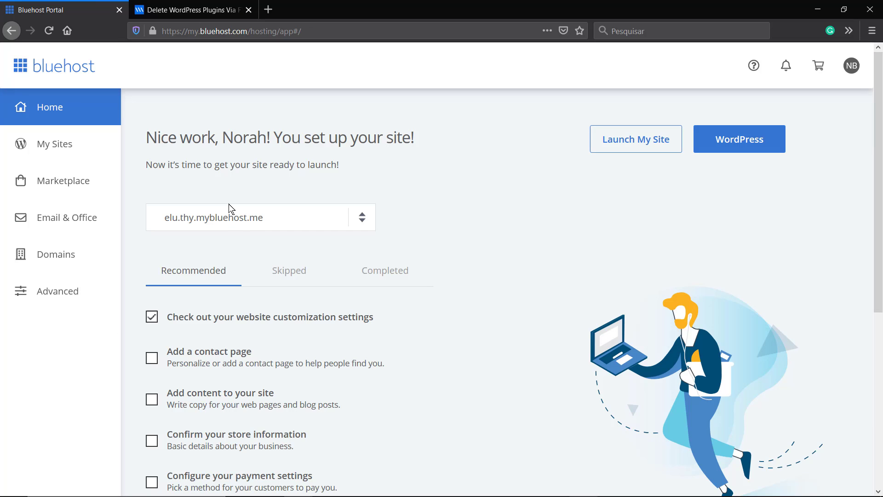
click(52, 303)
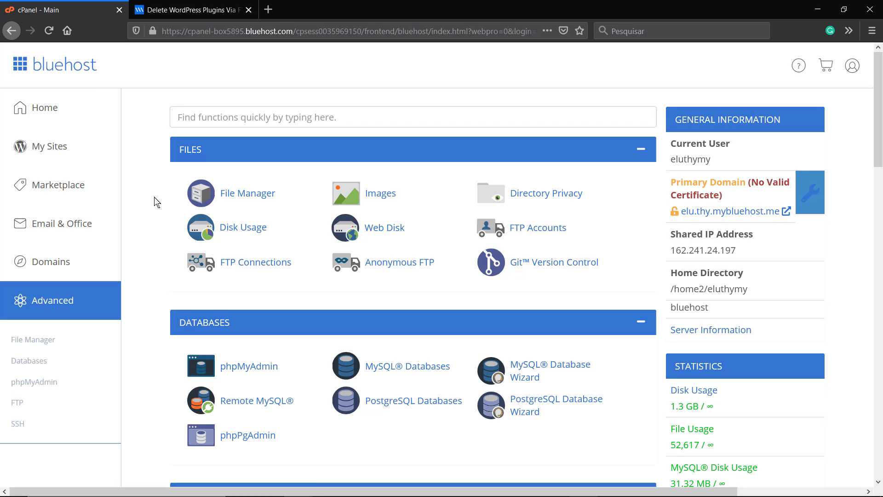
click(187, 146)
drag(272, 195, 241, 199)
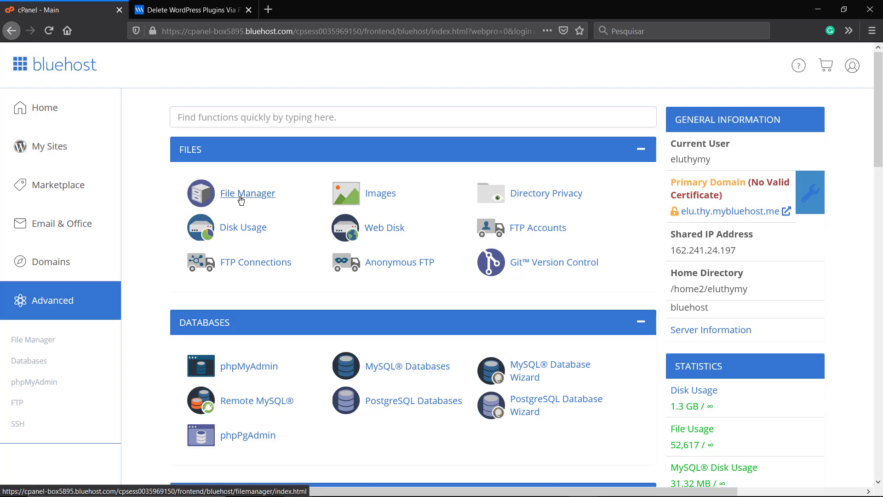
click(240, 199)
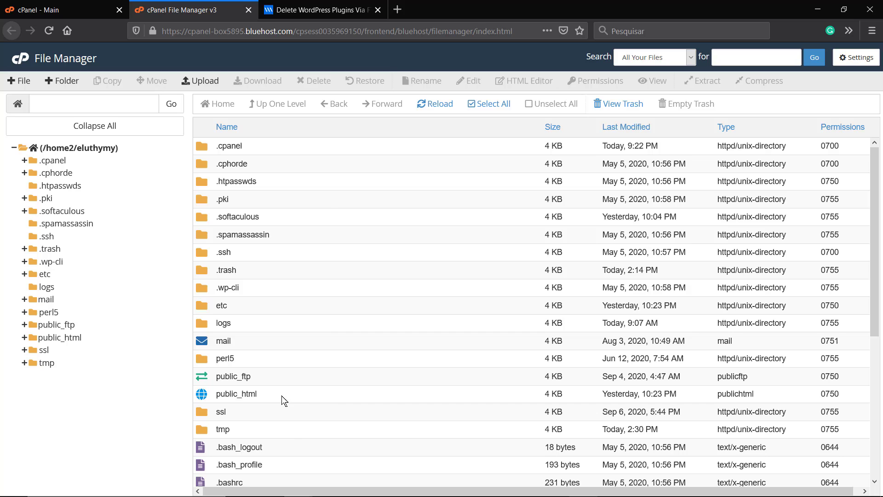
- Navigate into public_html/lucianogentile/wp-content/themes in the File Manager
click(247, 393)
double_click(316, 396)
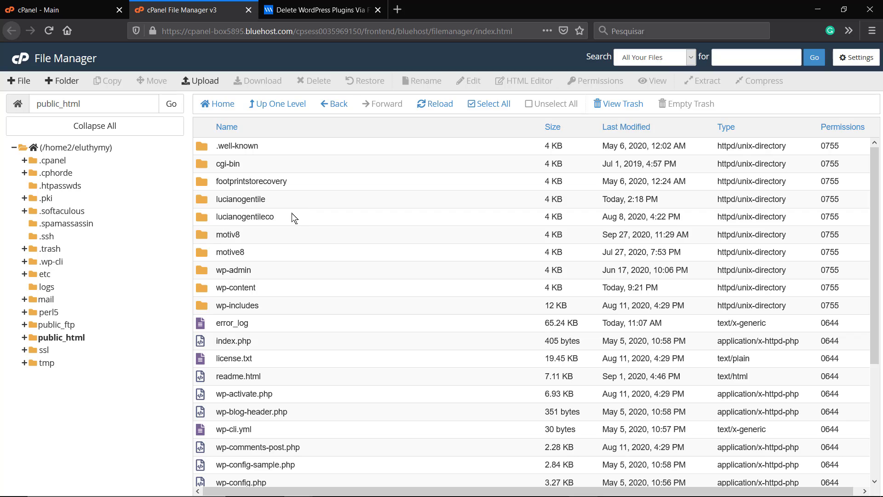
click(265, 201)
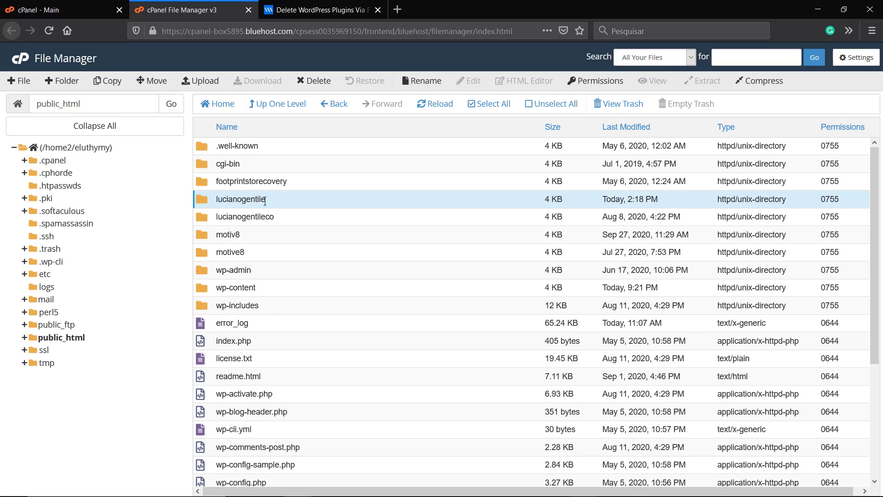
double_click(274, 205)
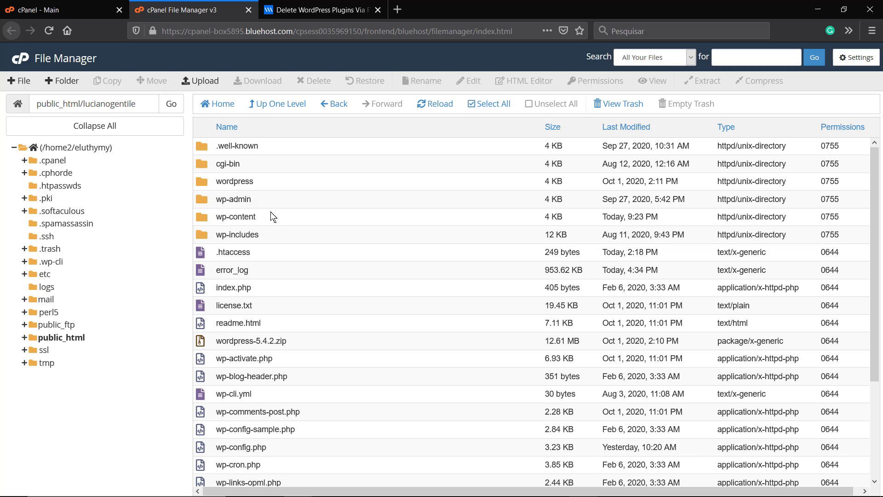
click(273, 217)
double_click(273, 215)
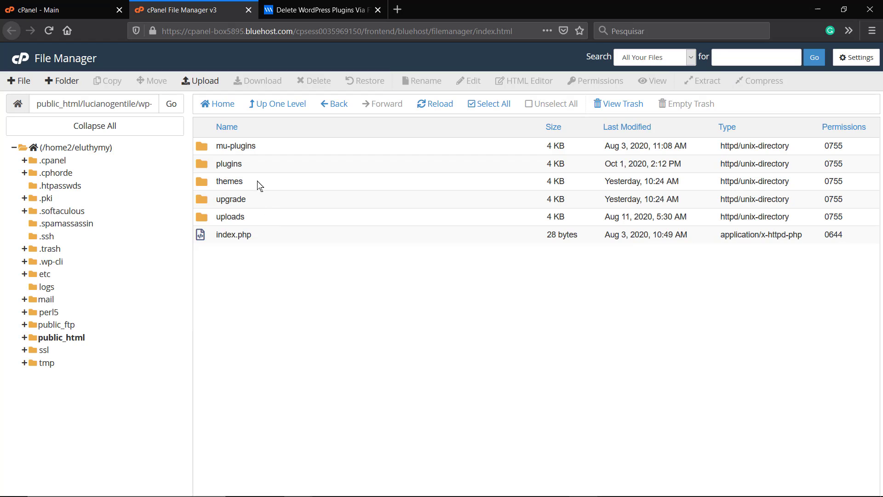
double_click(260, 182)
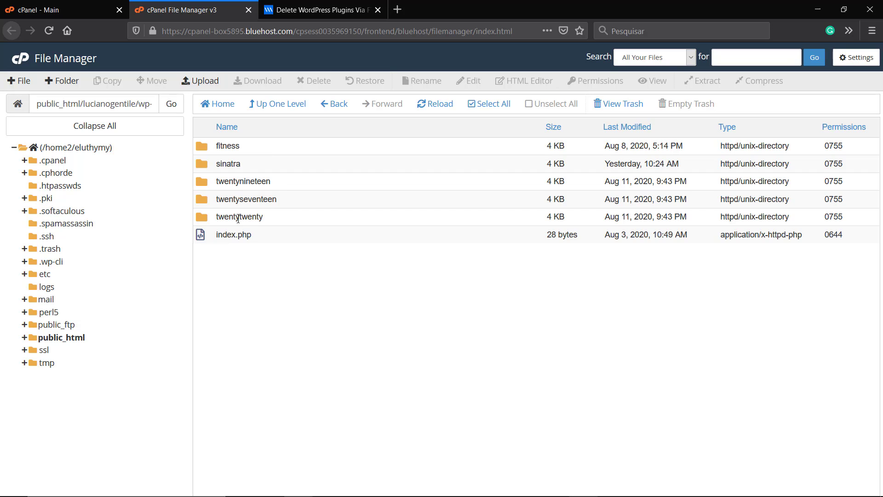
- Trash the twentyseventeen theme folder, cancelling an accidental New File dialog
right_click(292, 203)
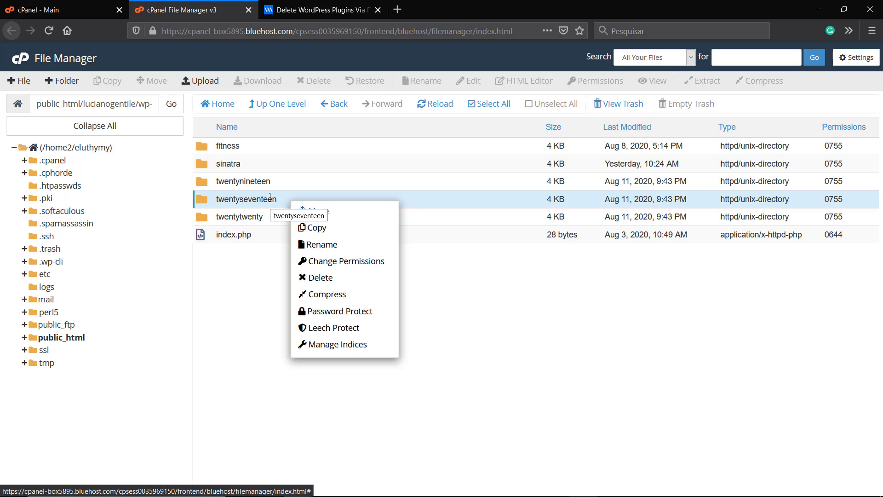
click(317, 276)
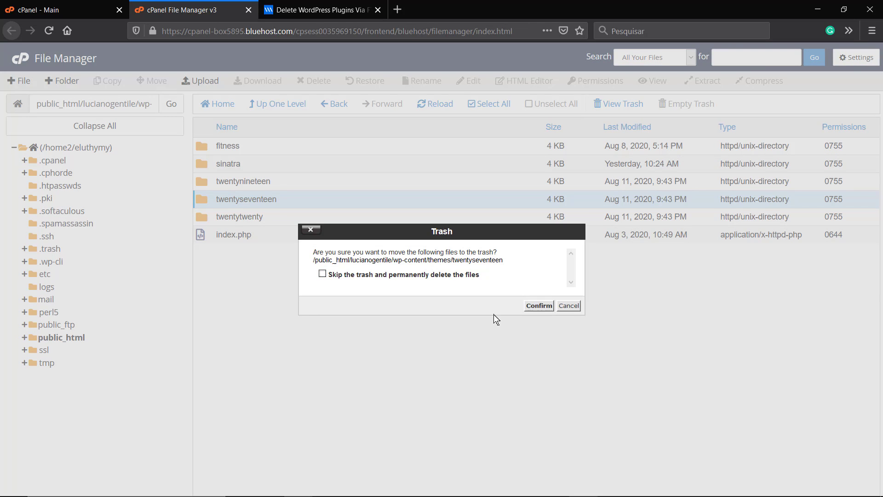
click(540, 306)
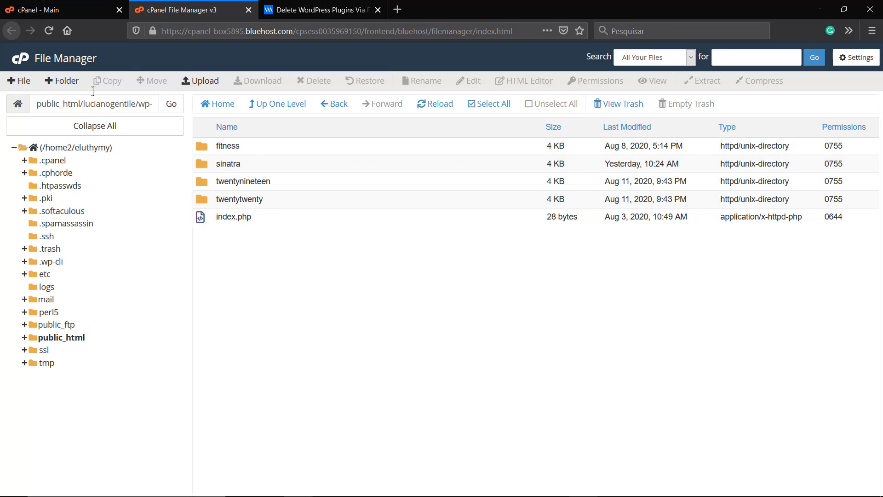
click(22, 82)
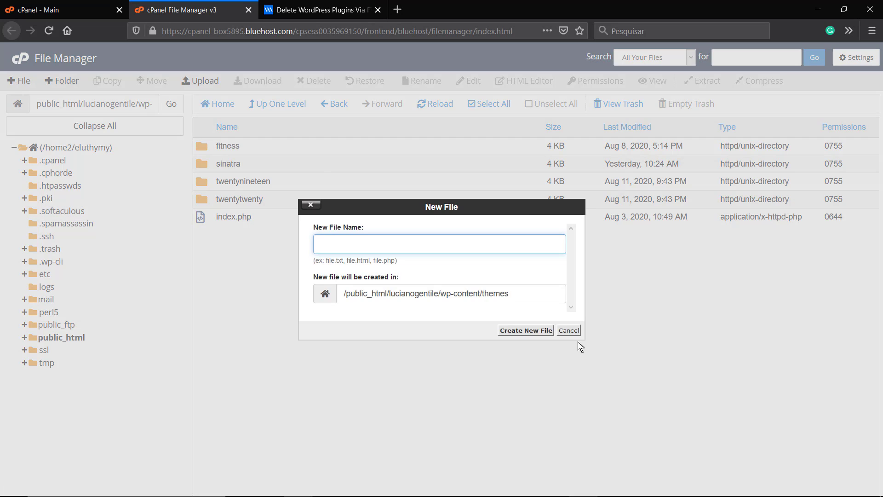
click(569, 331)
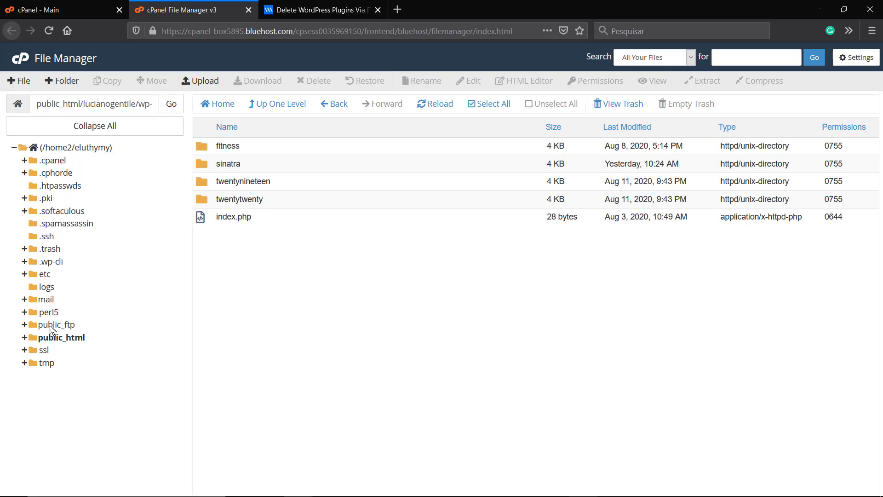
- Go to the lucianogentile site's wp-content/plugins folder via the folder tree
click(25, 339)
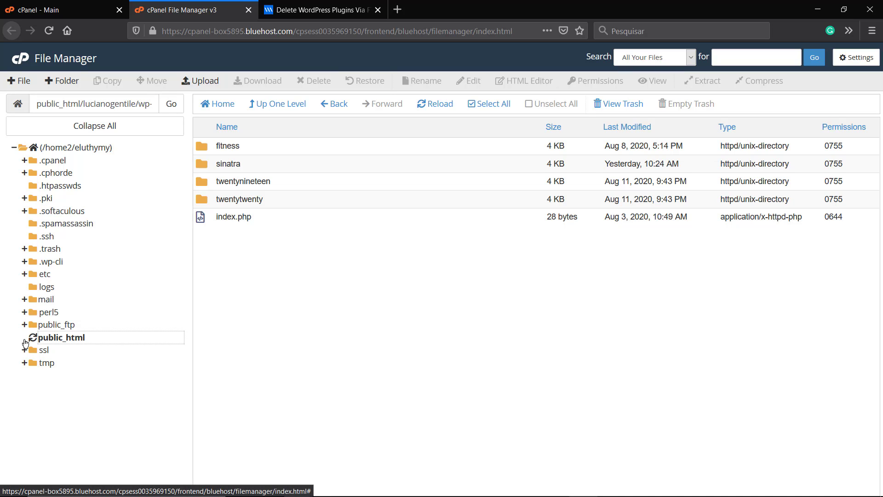
scroll(101, 359, down, 1)
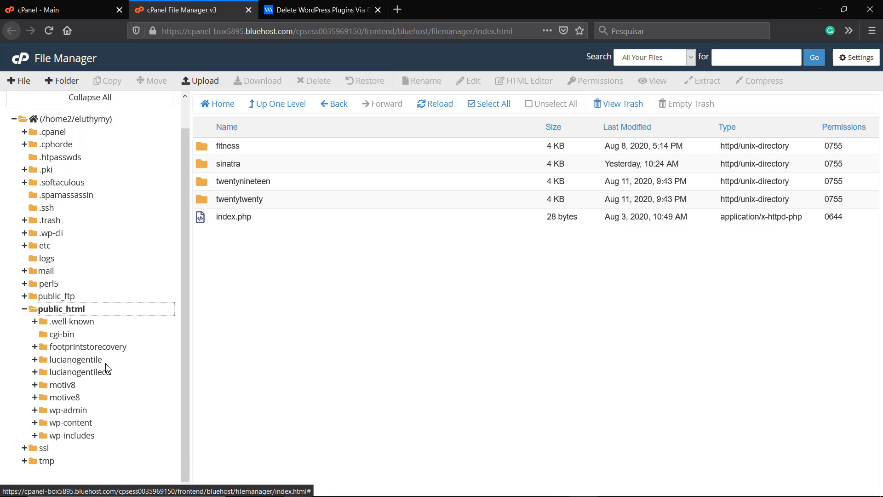
click(74, 360)
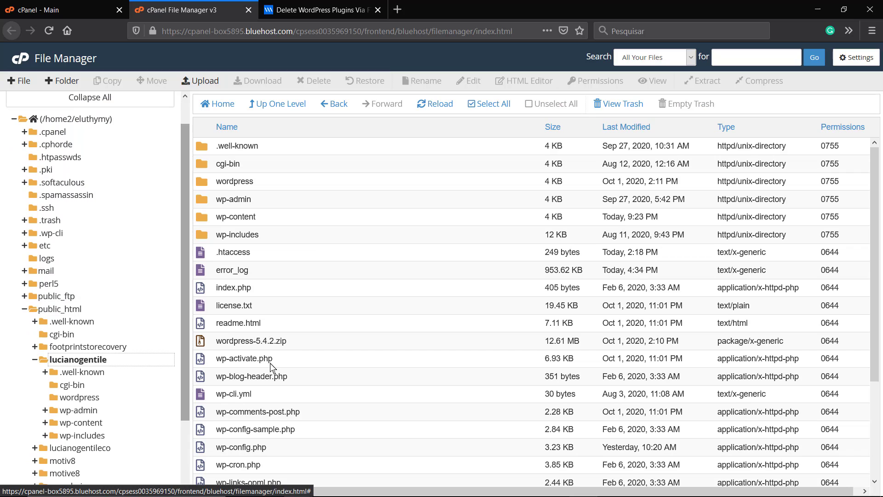
double_click(279, 219)
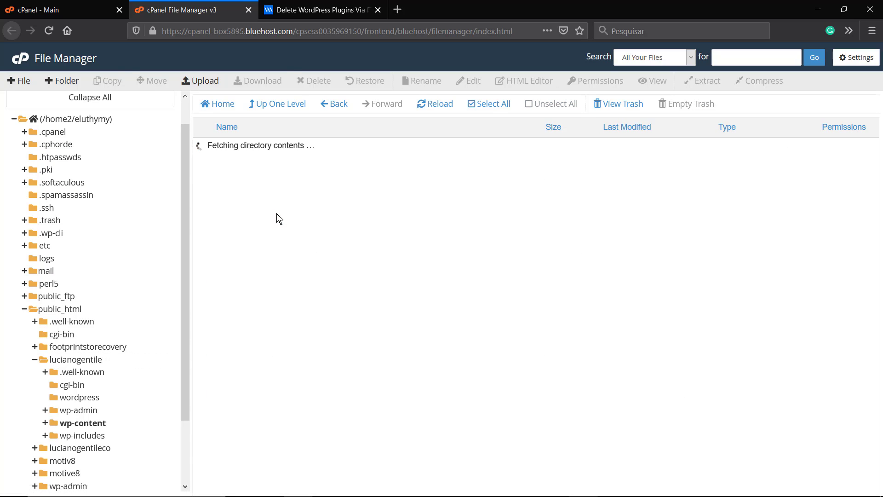
double_click(253, 166)
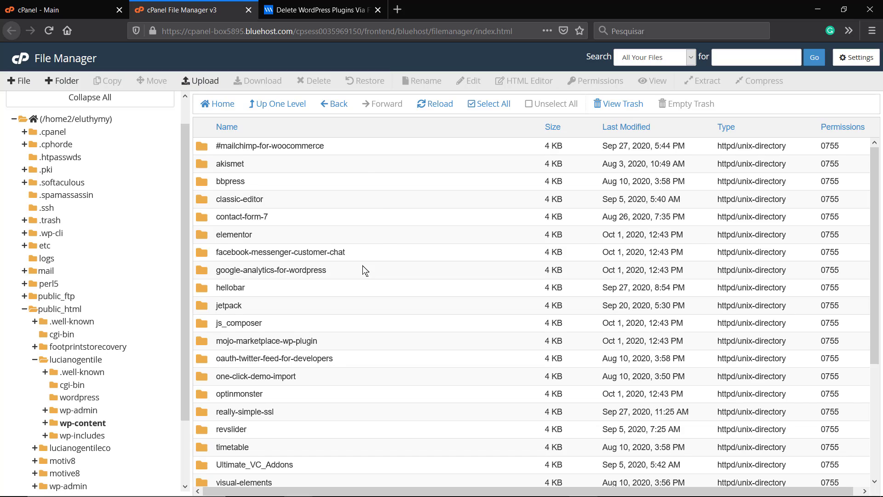
- Move the one-click-demo-import plugin folder to the trash and return to the Visualmodo article
scroll(377, 257, down, 2)
scroll(378, 256, down, 4)
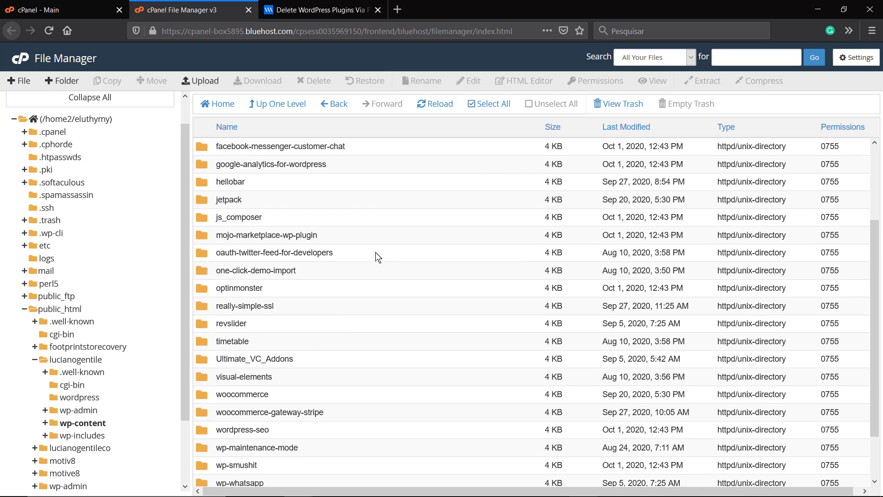
scroll(378, 257, down, 3)
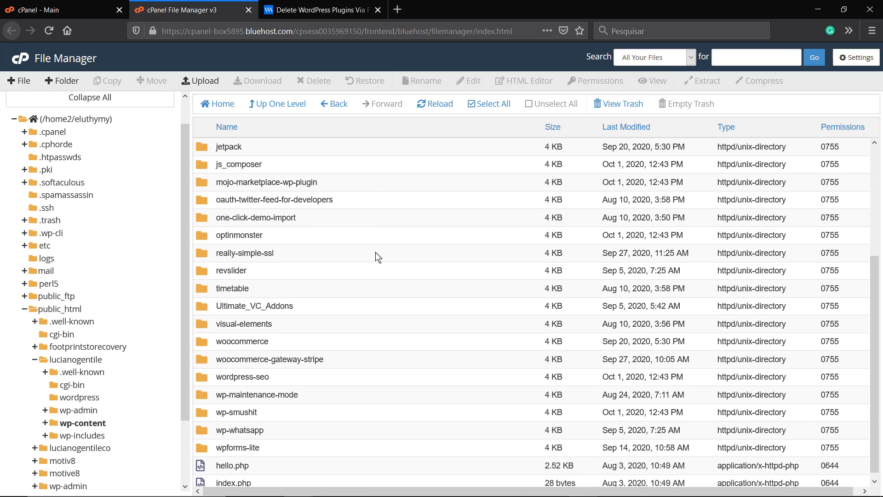
click(303, 219)
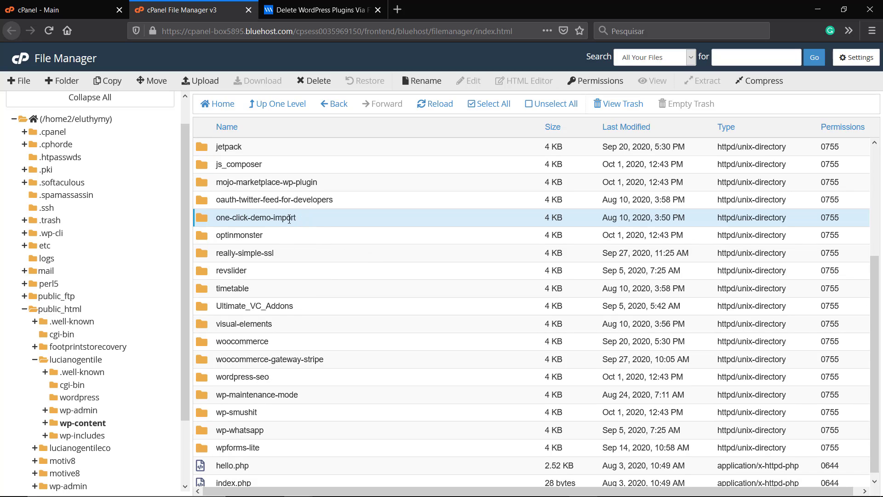
right_click(318, 219)
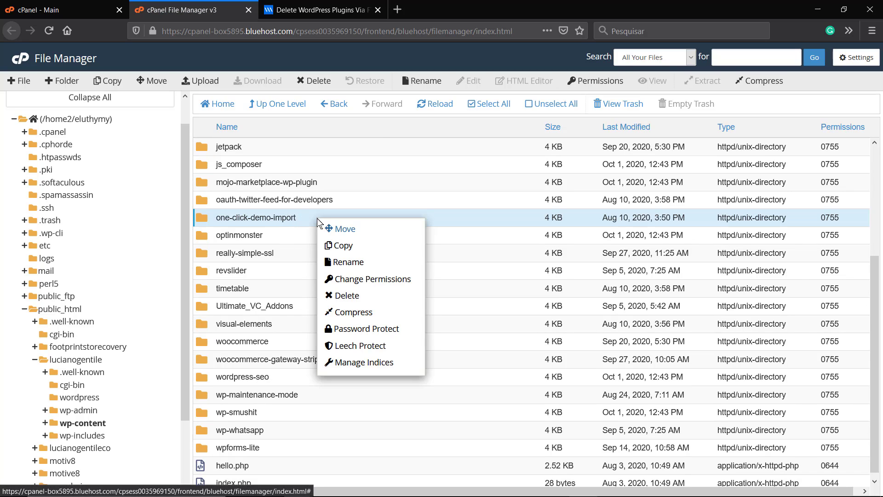
click(355, 297)
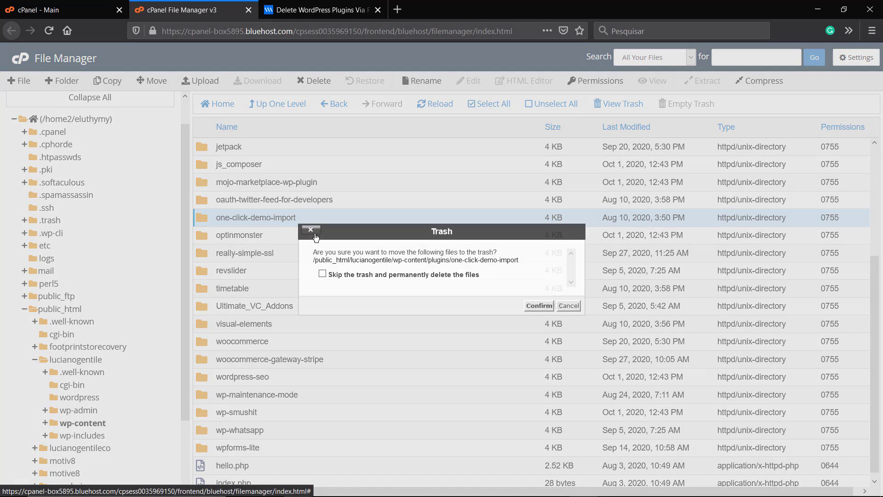
click(537, 307)
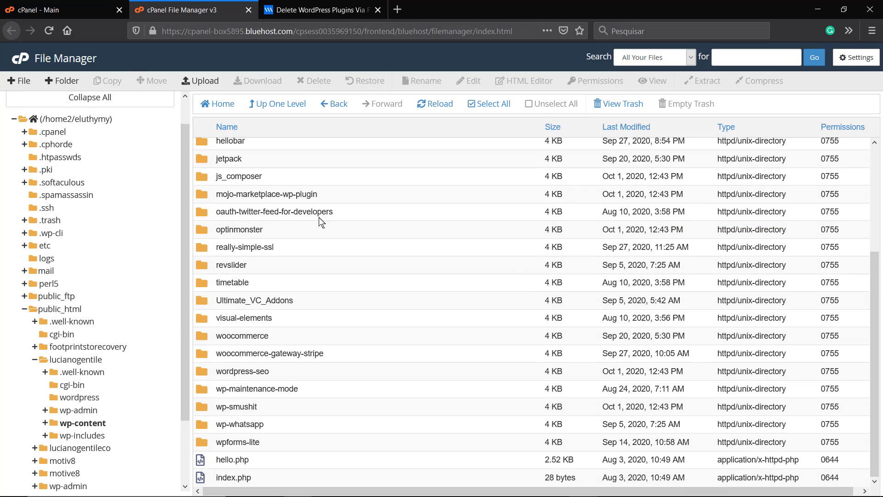
click(313, 10)
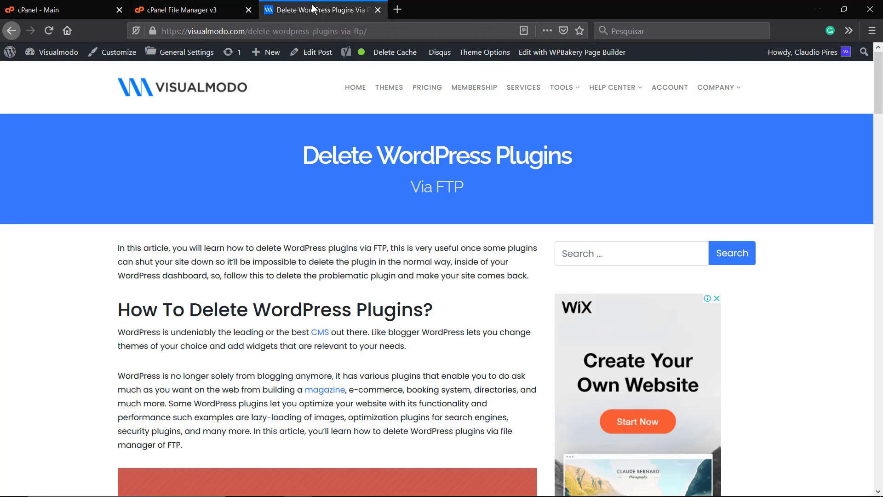
- Skim the Visualmodo plugin-deletion article, then return to the File Manager plugins listing
scroll(256, 333, down, 12)
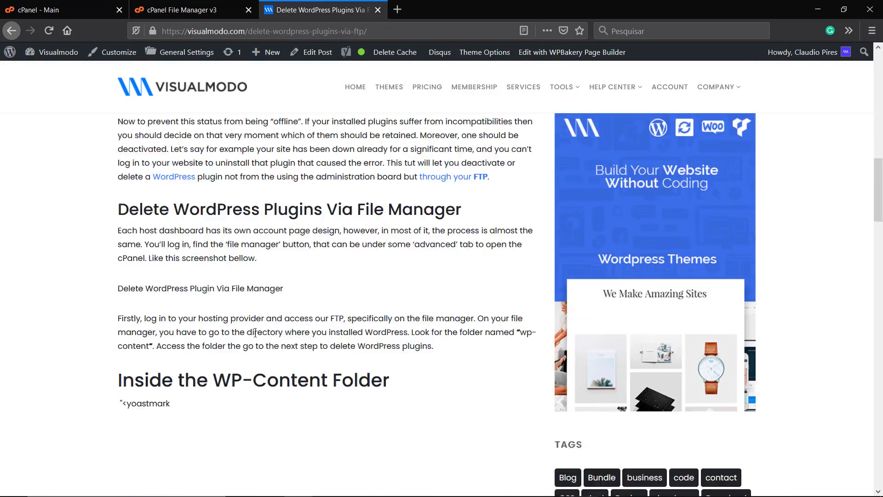
scroll(256, 333, down, 13)
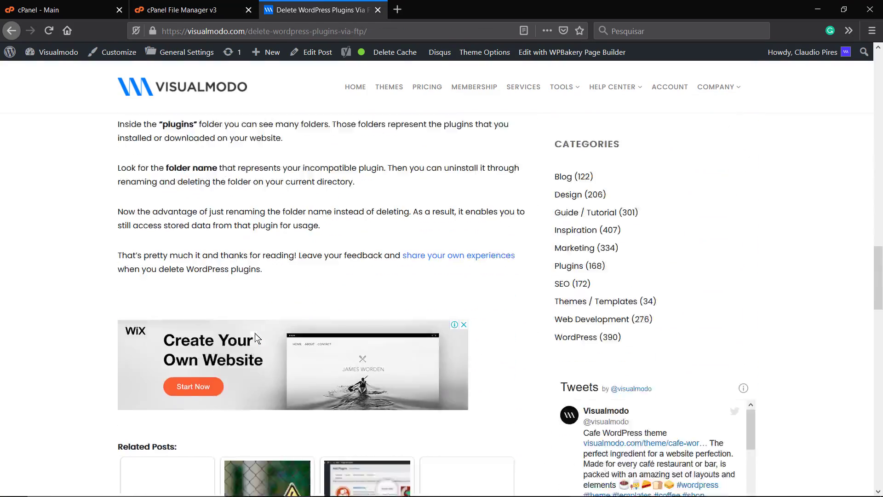
scroll(254, 337, up, 20)
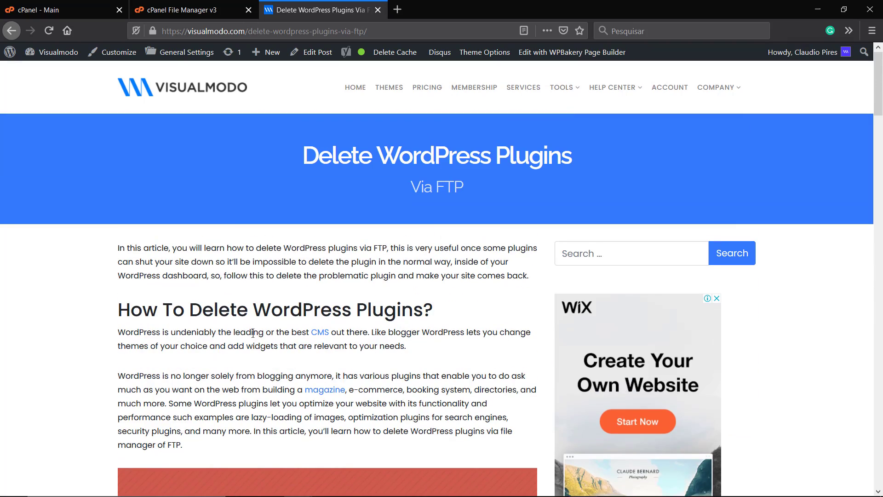
key(ctrl+Page_Up)
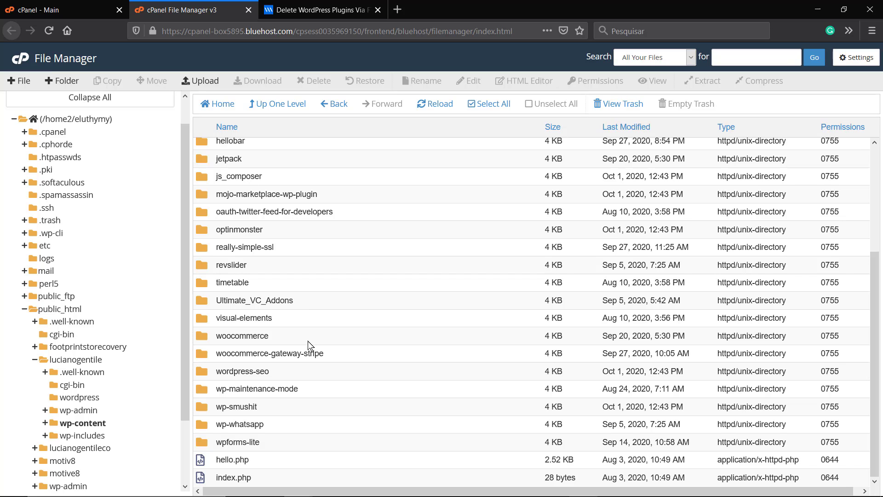
- Scroll the plugins list to the top and move on to HostGator's Meus sites portal page
scroll(305, 344, up, 3)
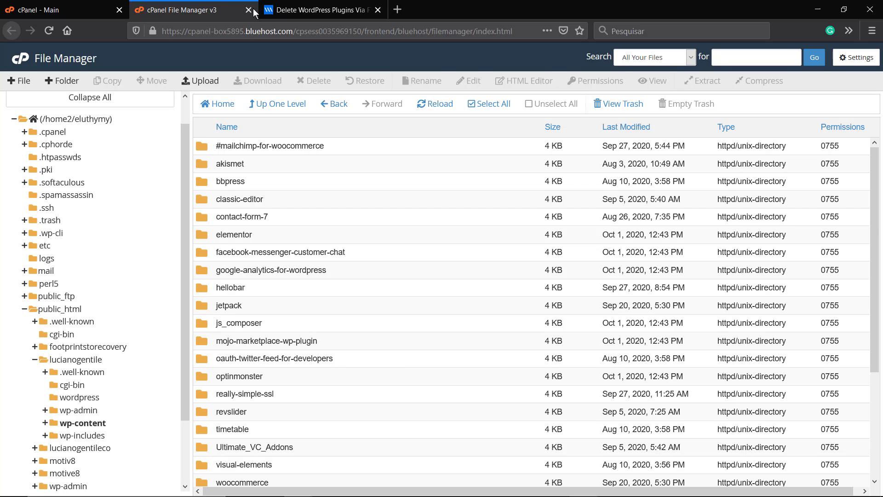
click(281, 11)
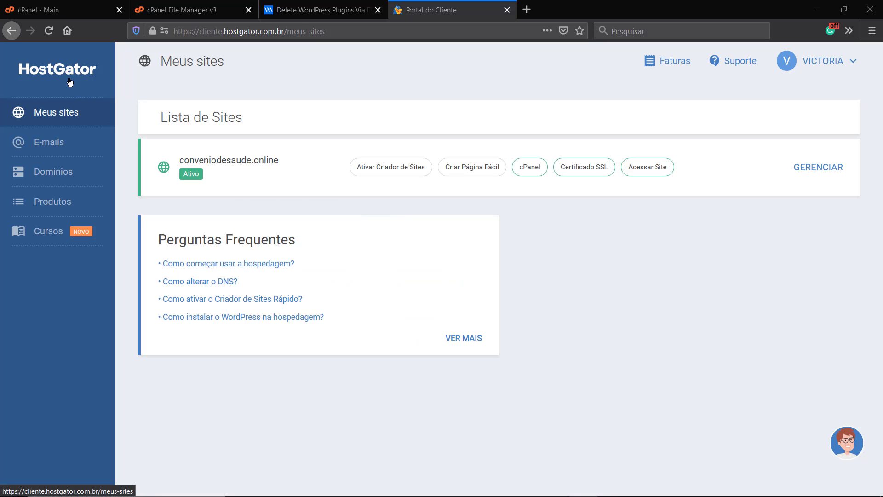
- Open the Plano M hosting plan's cPanel File Manager from HostGator's Produtos page
click(54, 201)
click(48, 203)
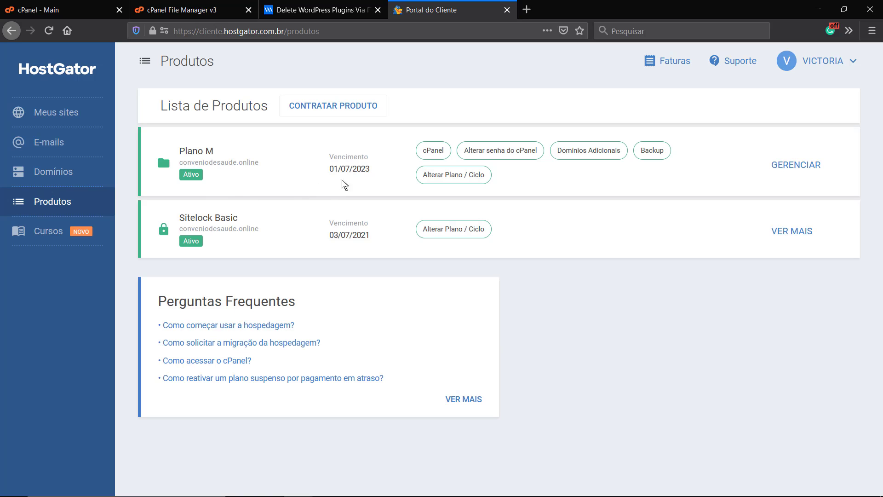
click(432, 158)
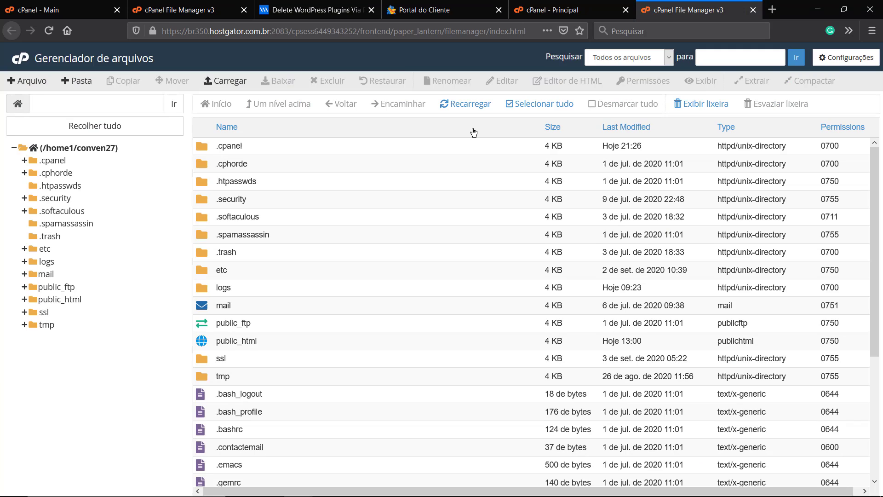
- Navigate the HostGator File Manager into public_html/wp-content/plugins
click(306, 342)
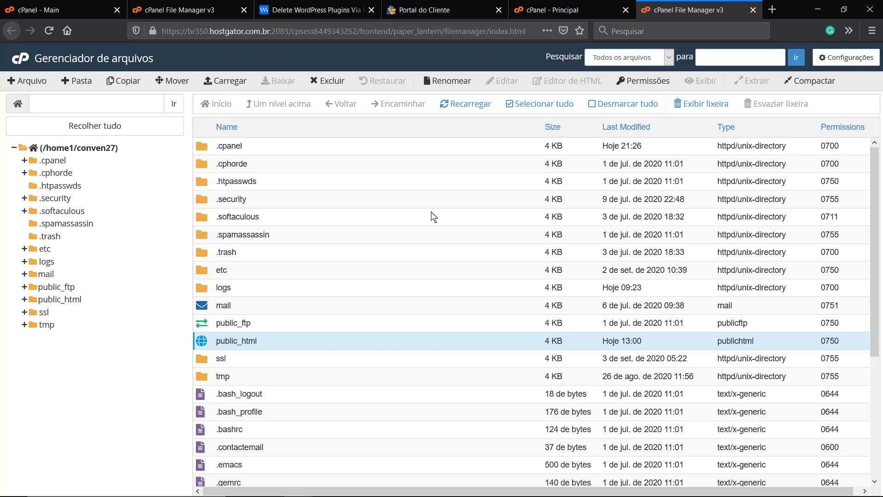
double_click(338, 343)
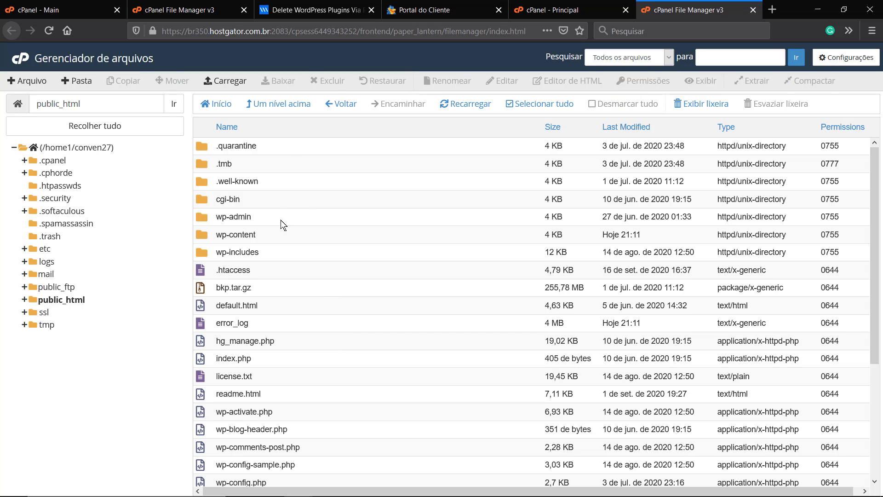
double_click(282, 235)
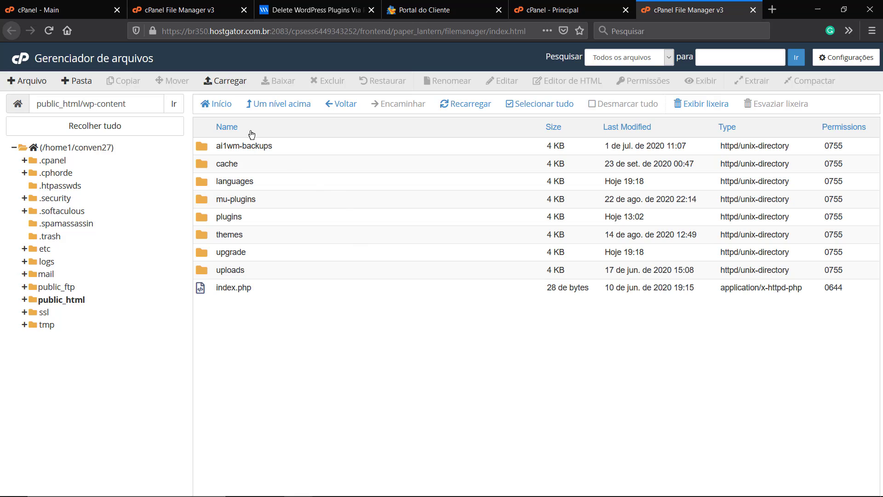
double_click(266, 224)
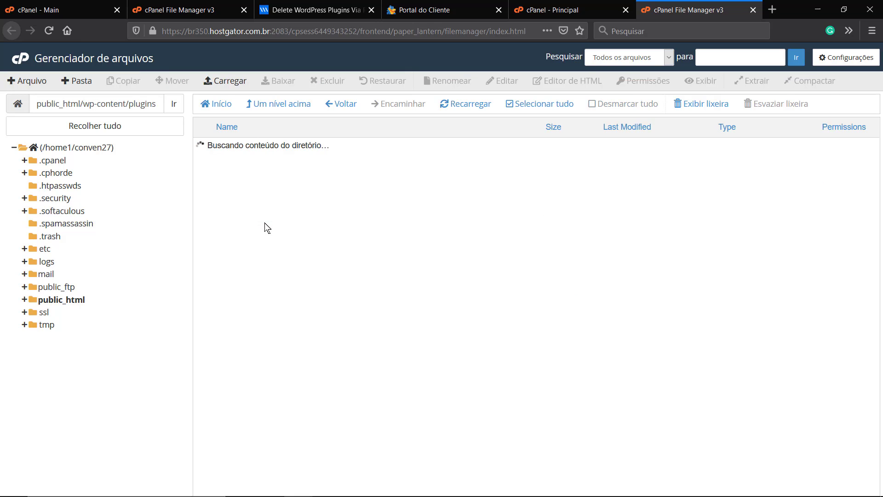